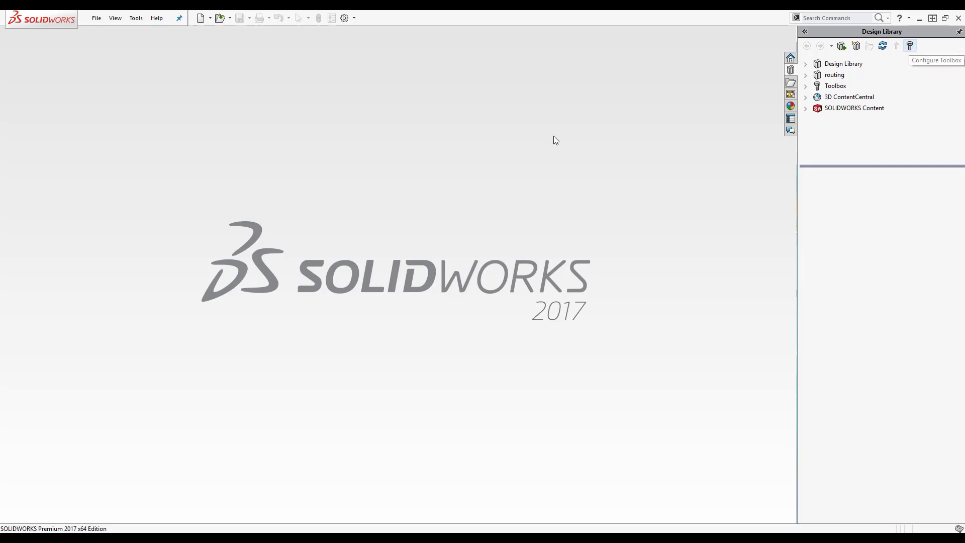
Step: Launch Toolbox Setup from the Hole Wizard/Toolbox page of System Options
{"action": "left_click", "coordinate": [345, 18]}
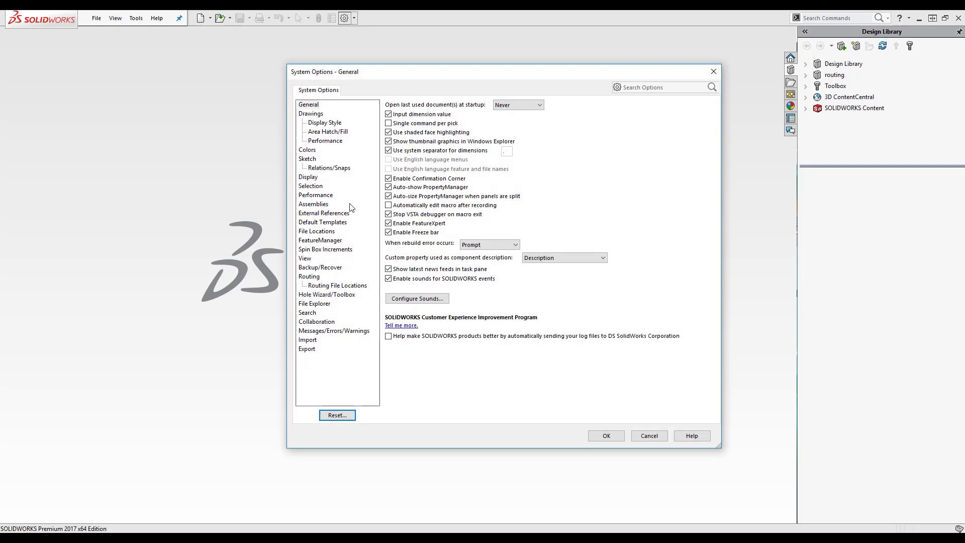
{"action": "left_click", "coordinate": [330, 295]}
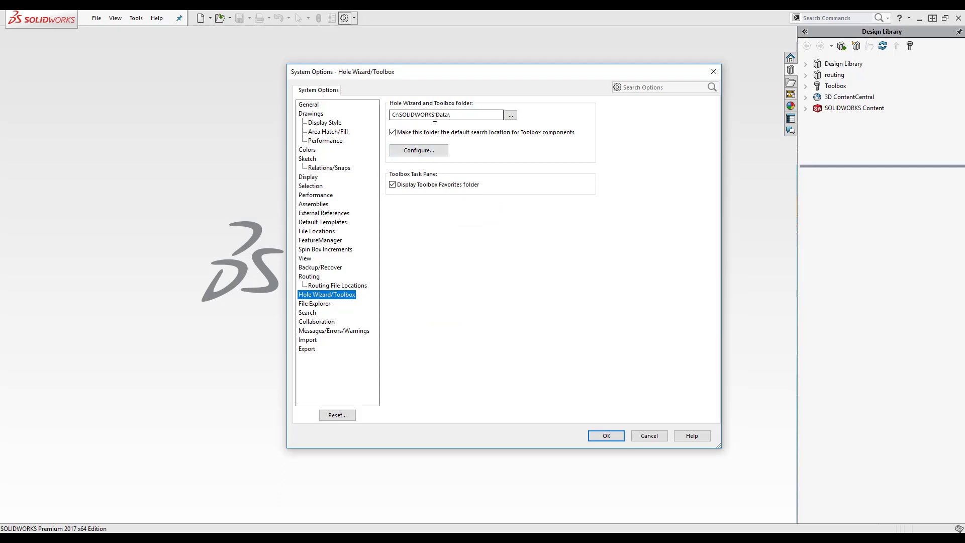
{"action": "left_click", "coordinate": [431, 153]}
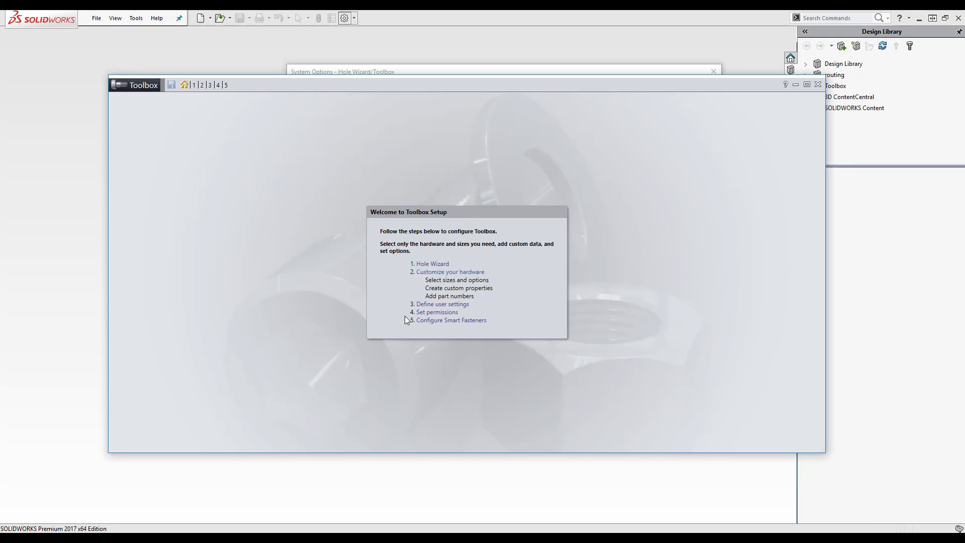
Step: In Customize your hardware, disable IS, GB, DIN, CISC, BSI, AS, ANSI Metric/Inch, JIS, KS and MIL
{"action": "left_click", "coordinate": [439, 274]}
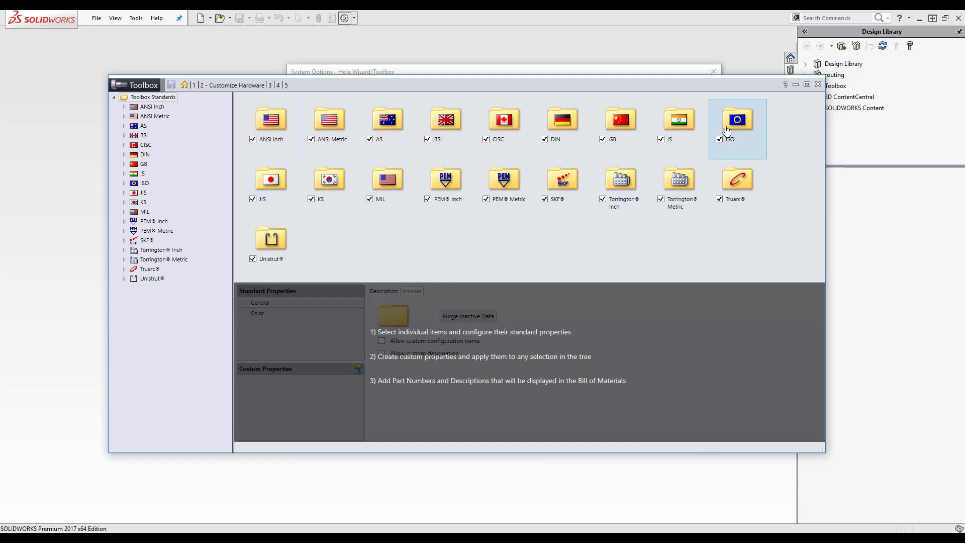
{"action": "left_click", "coordinate": [661, 139]}
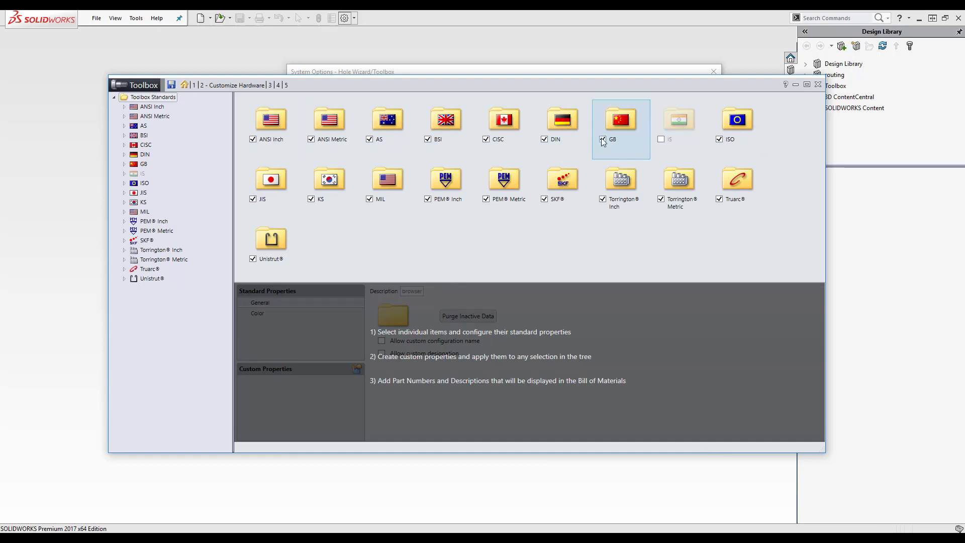
{"action": "left_click", "coordinate": [604, 140]}
{"action": "left_click", "coordinate": [545, 140]}
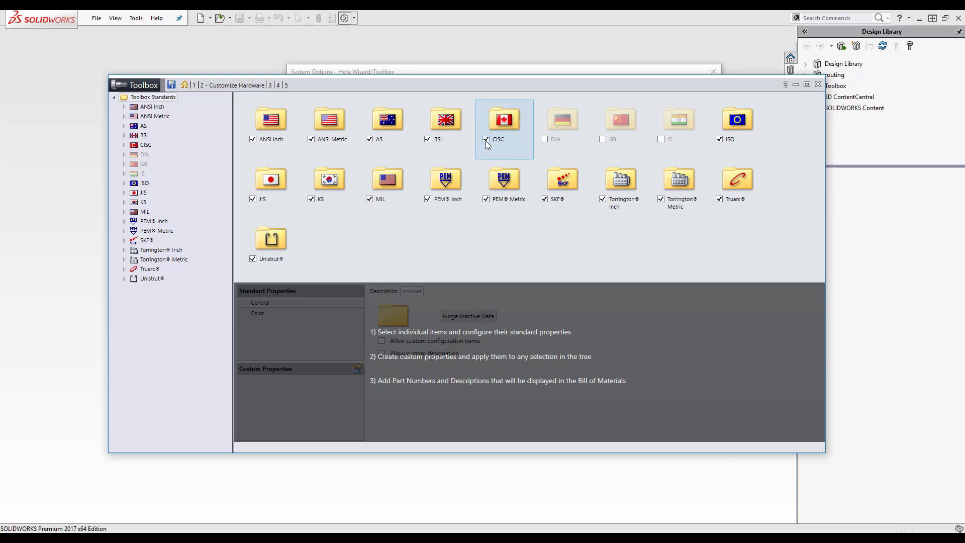
{"action": "left_click", "coordinate": [486, 140]}
{"action": "left_click", "coordinate": [428, 140]}
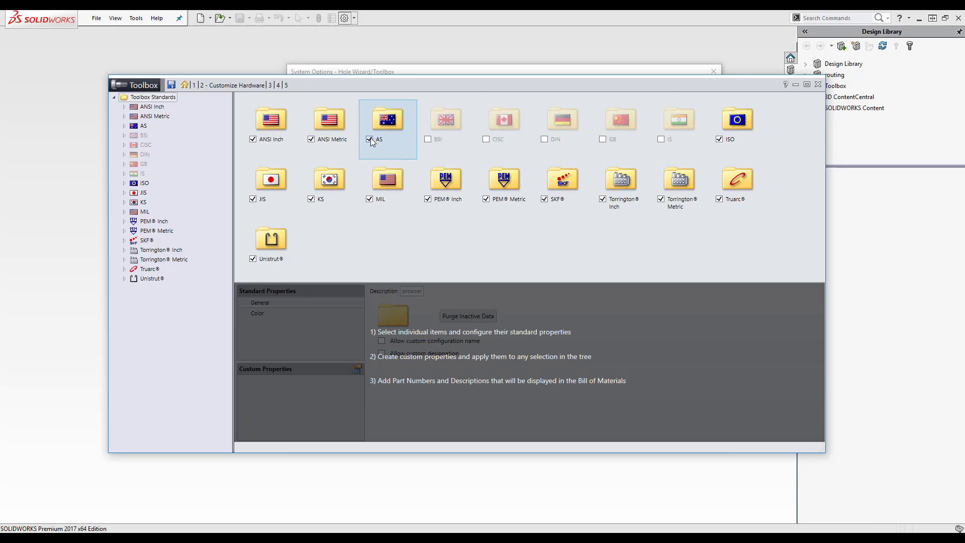
{"action": "left_click", "coordinate": [371, 139]}
{"action": "left_click", "coordinate": [312, 139]}
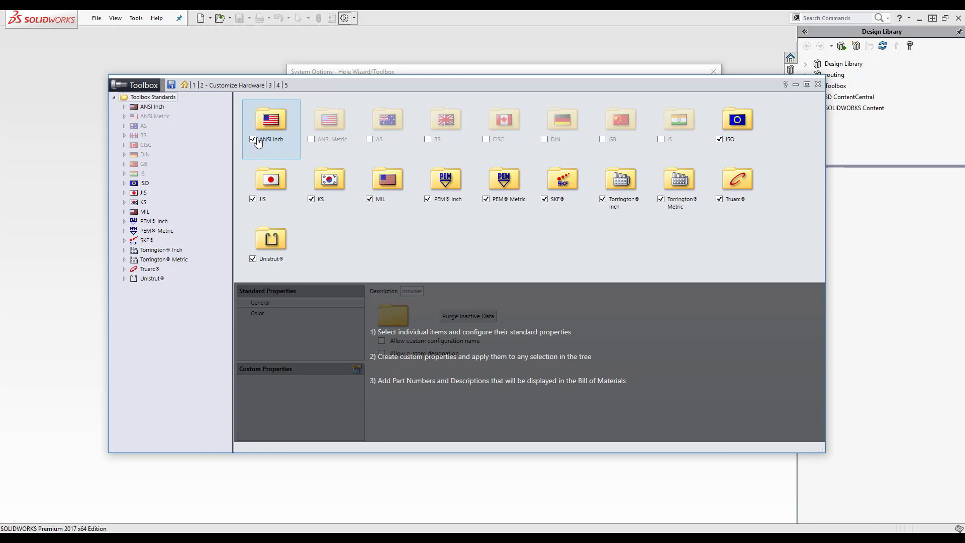
{"action": "left_click", "coordinate": [253, 140]}
{"action": "left_click", "coordinate": [253, 199]}
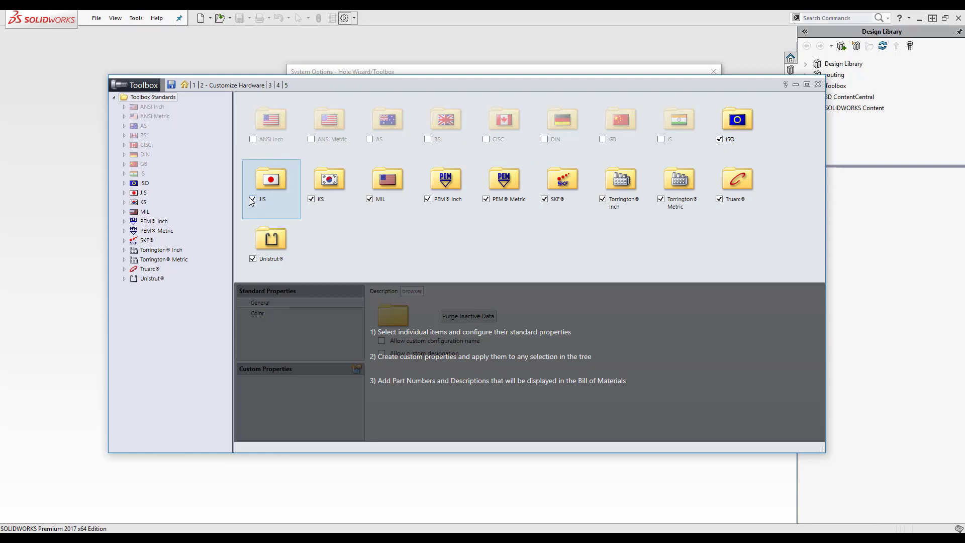
{"action": "left_click", "coordinate": [311, 199]}
{"action": "left_click", "coordinate": [370, 199]}
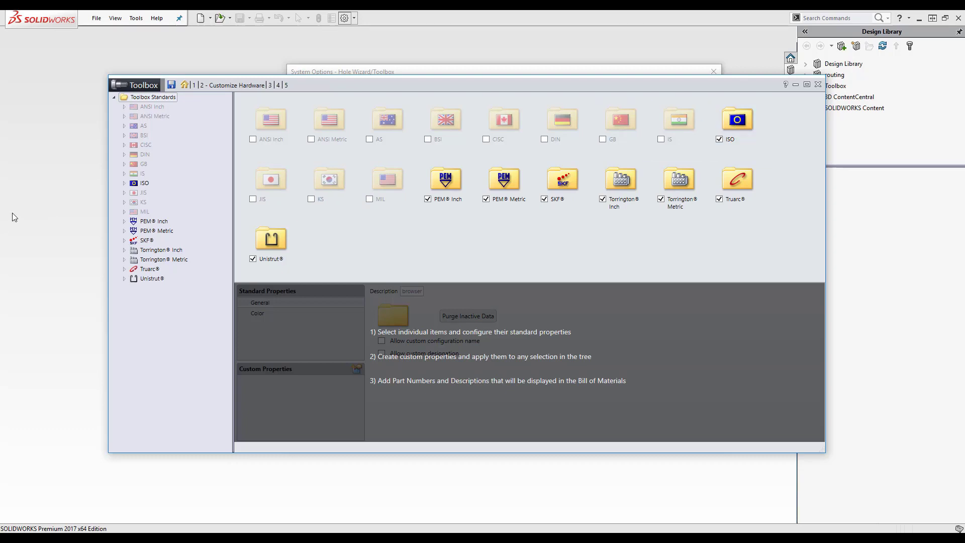
Step: Copy the ISO standard and paste it under Toolbox Standards as ISO1
{"action": "left_click", "coordinate": [142, 184]}
{"action": "right_click", "coordinate": [142, 183]}
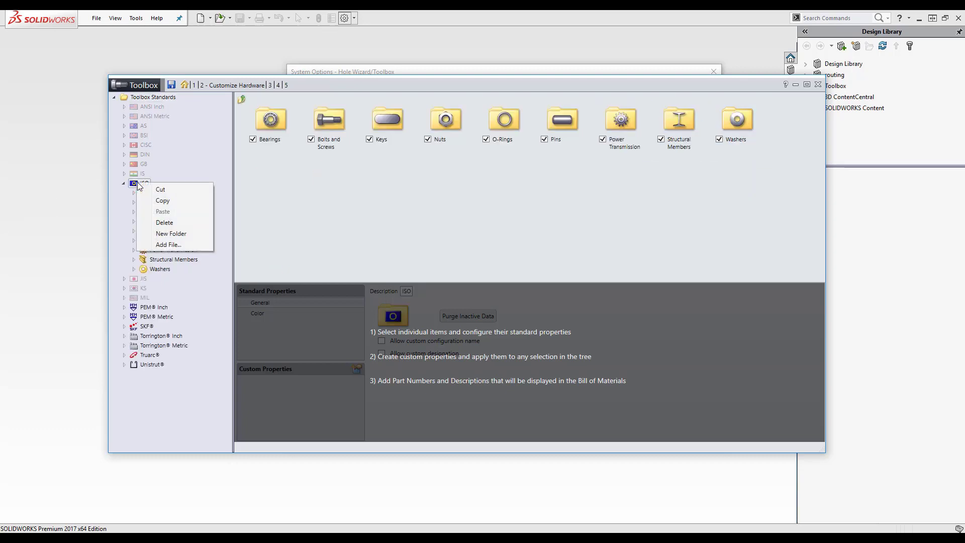
{"action": "key", "text": "Escape"}
{"action": "left_click", "coordinate": [152, 99]}
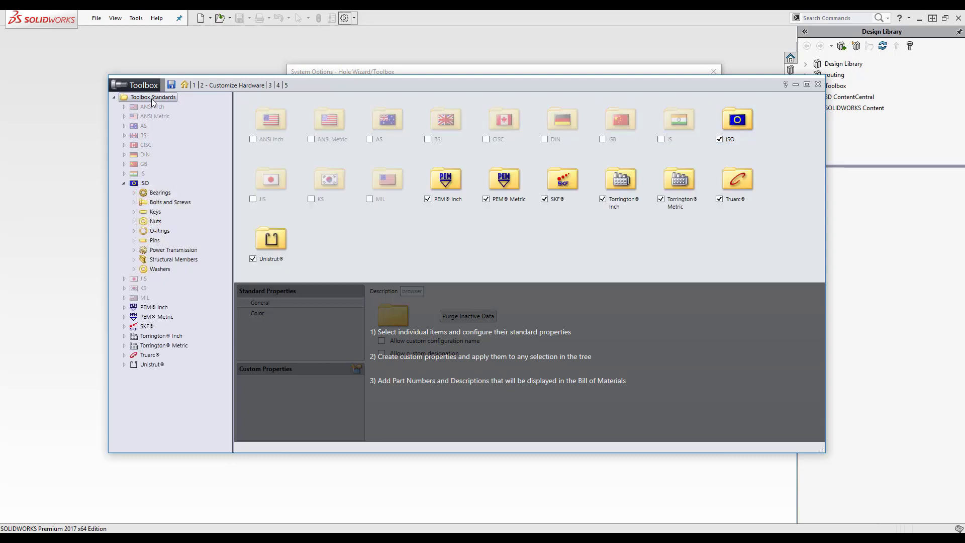
{"action": "right_click", "coordinate": [152, 99]}
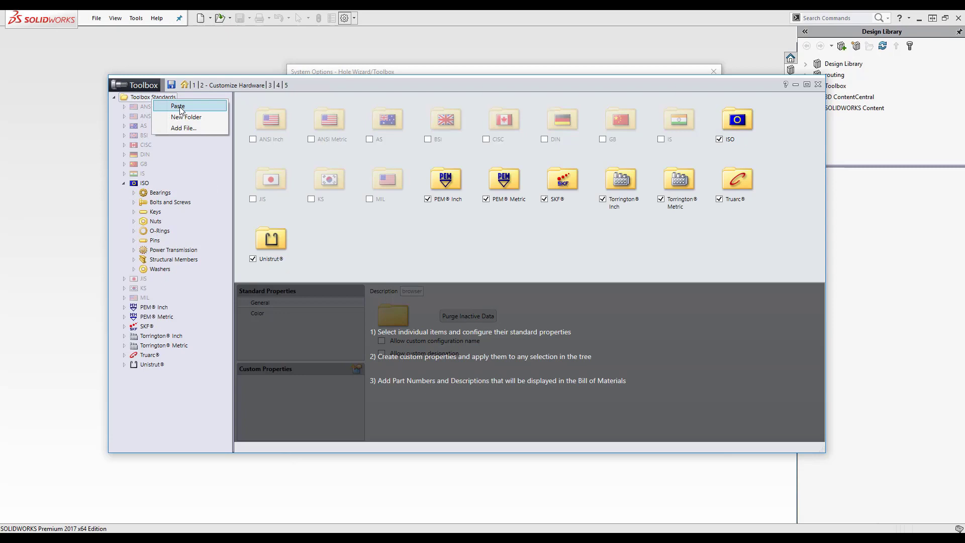
{"action": "left_click", "coordinate": [180, 111]}
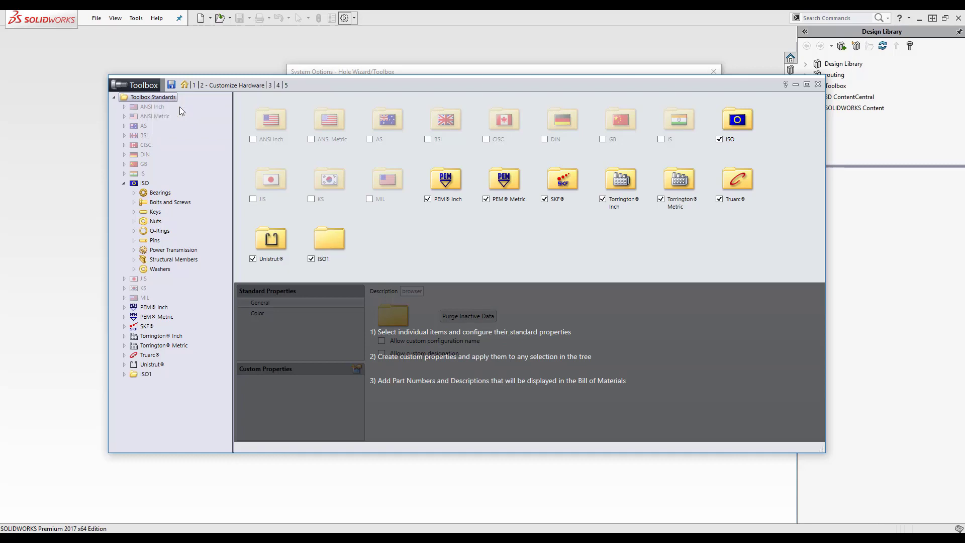
Step: Rename the ISO1 copy to 'My Tool Box'
{"action": "left_click", "coordinate": [146, 375]}
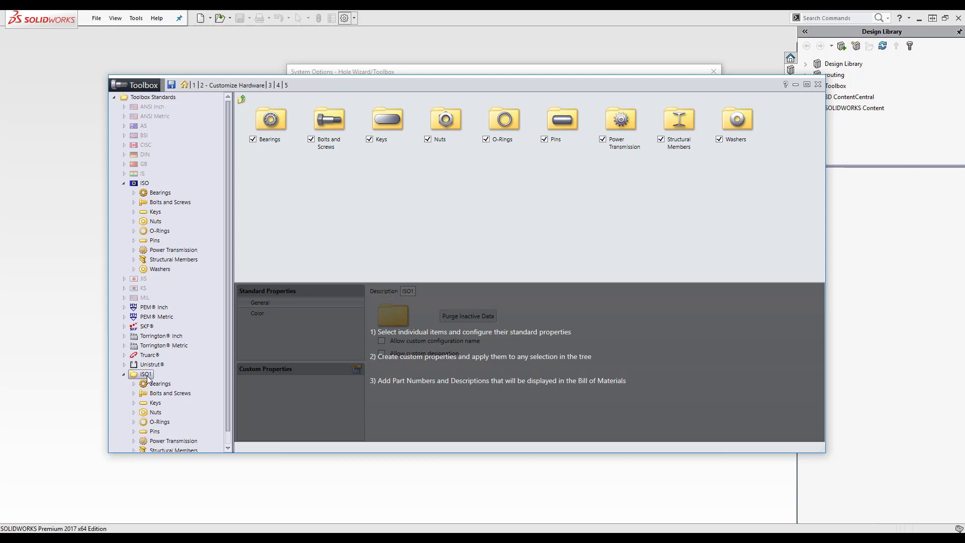
{"action": "left_click", "coordinate": [148, 376]}
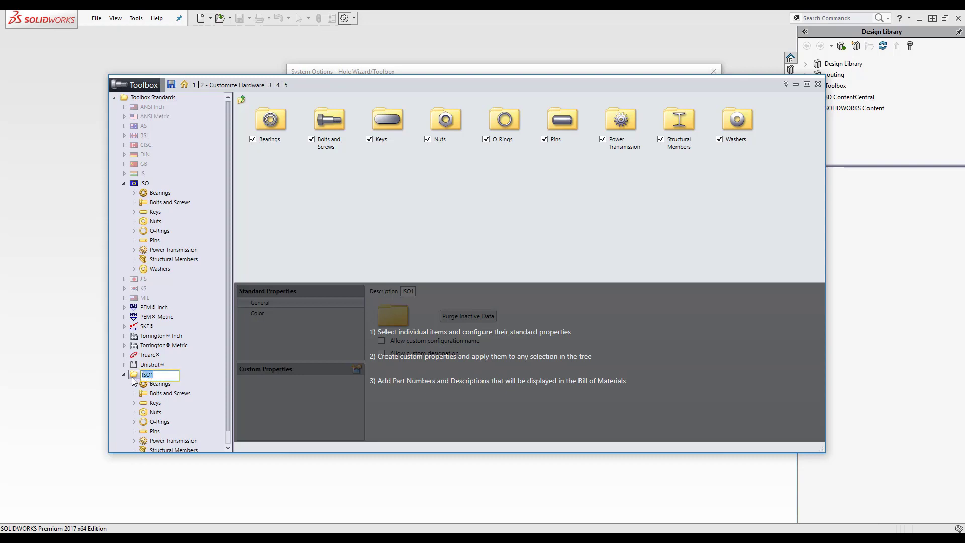
{"action": "type", "text": "My Tool Box"}
{"action": "left_click", "coordinate": [124, 375]}
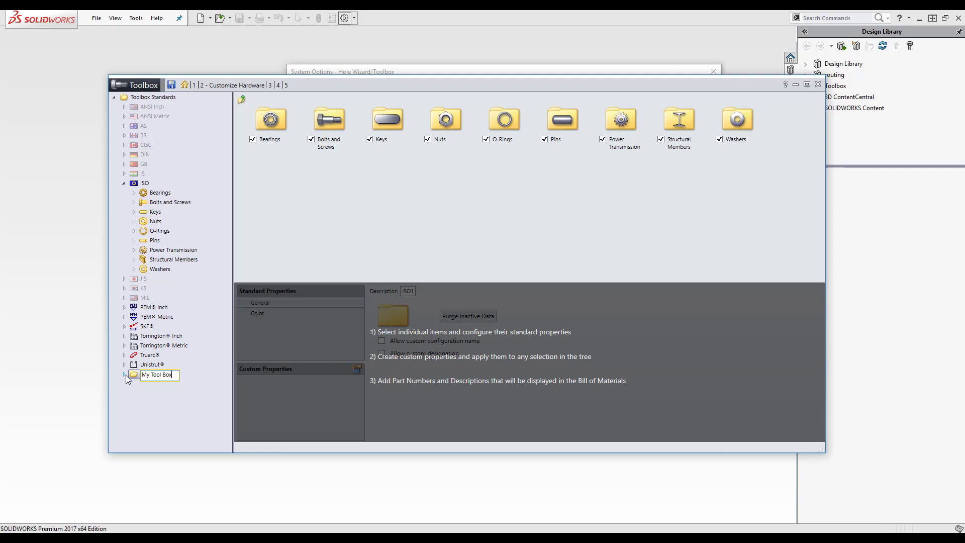
{"action": "left_click", "coordinate": [378, 254]}
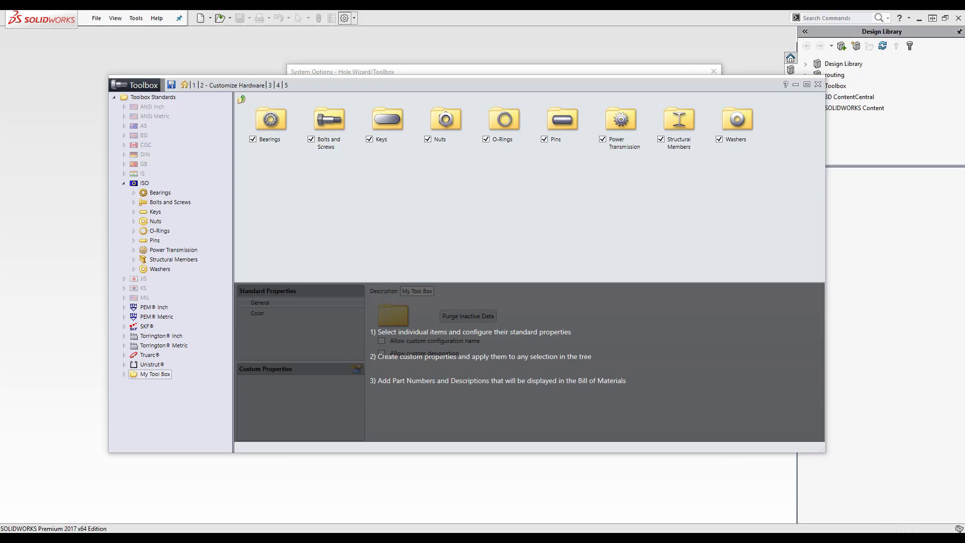
Step: Add a list-type custom property named 'Material' linked to SOLIDWORKS materials
{"action": "left_click", "coordinate": [354, 377]}
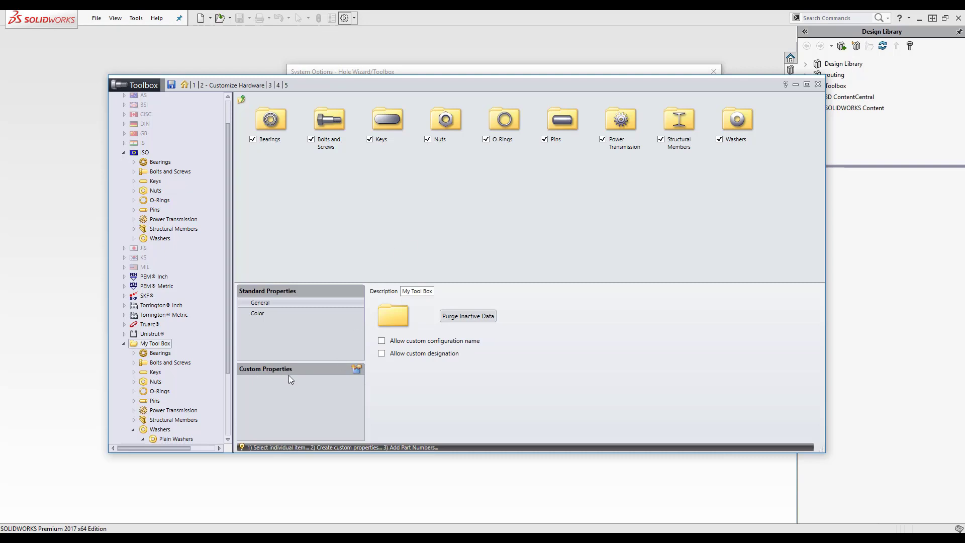
{"action": "left_click", "coordinate": [357, 371]}
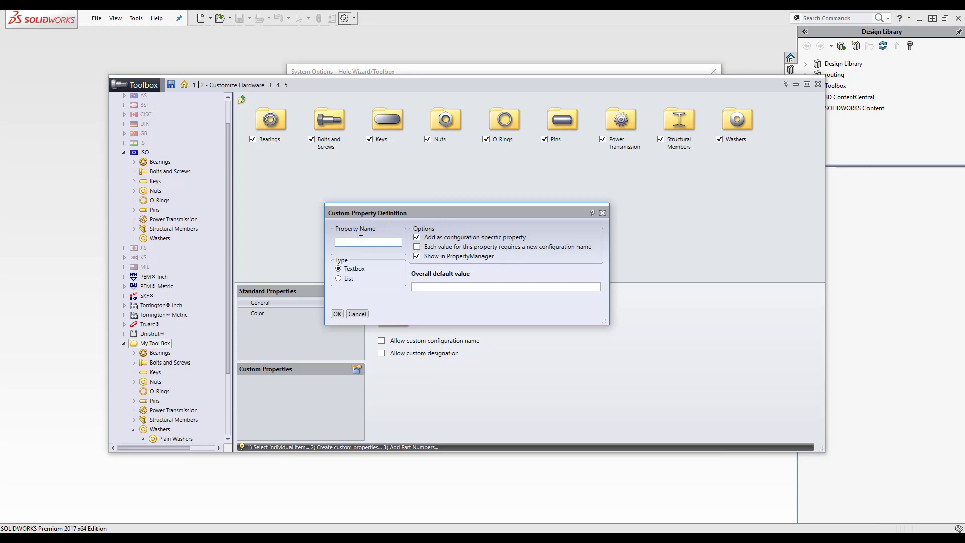
{"action": "type", "text": "Material"}
{"action": "left_click", "coordinate": [347, 278]}
{"action": "left_click", "coordinate": [427, 284]}
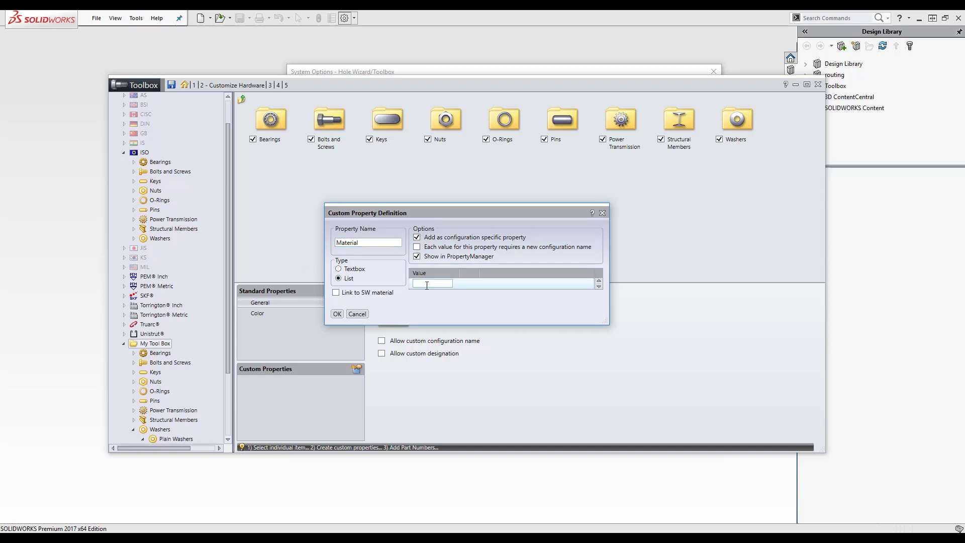
{"action": "left_click", "coordinate": [336, 293]}
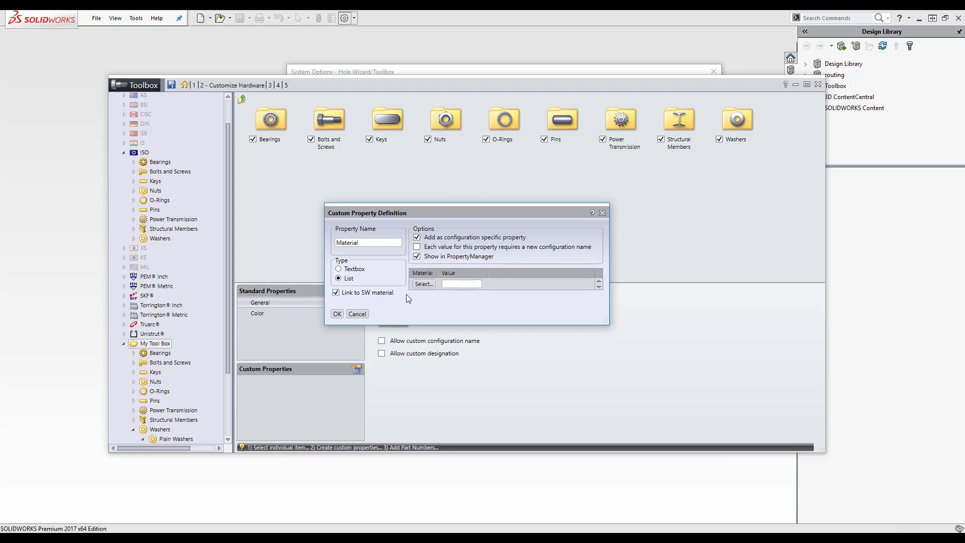
Step: Give the Material list two rows: Brass with value 'Brass' and Copper with value 'Copper'
{"action": "left_click", "coordinate": [424, 284]}
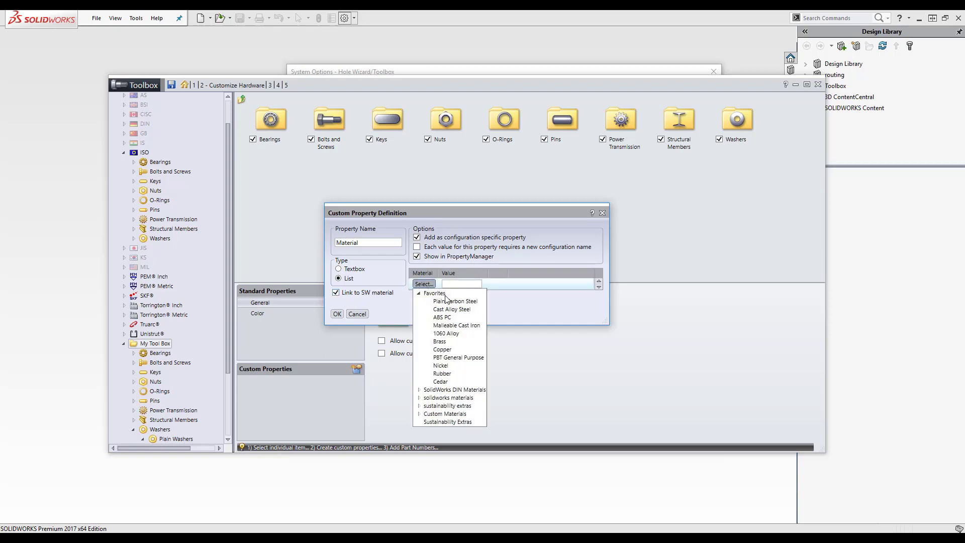
{"action": "left_click", "coordinate": [440, 342]}
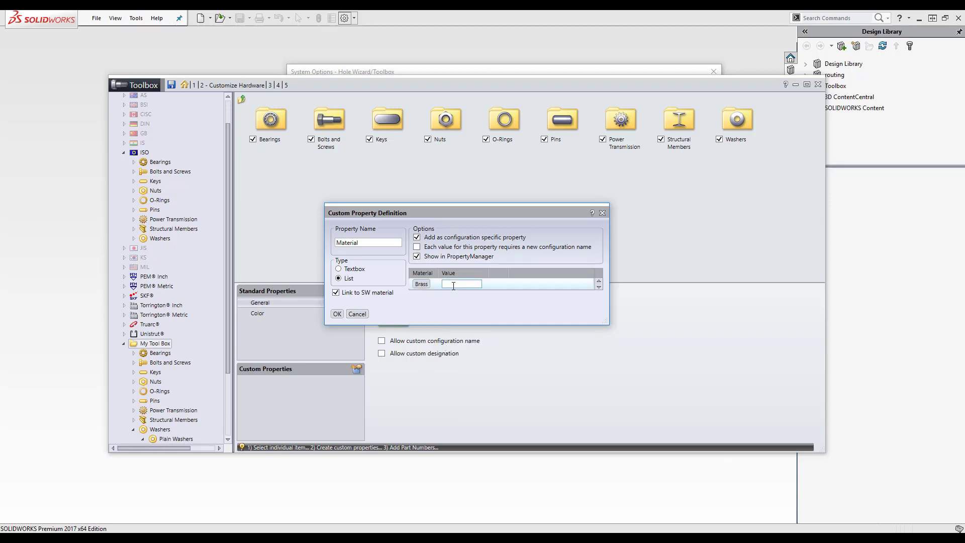
{"action": "type", "text": "Bra"}
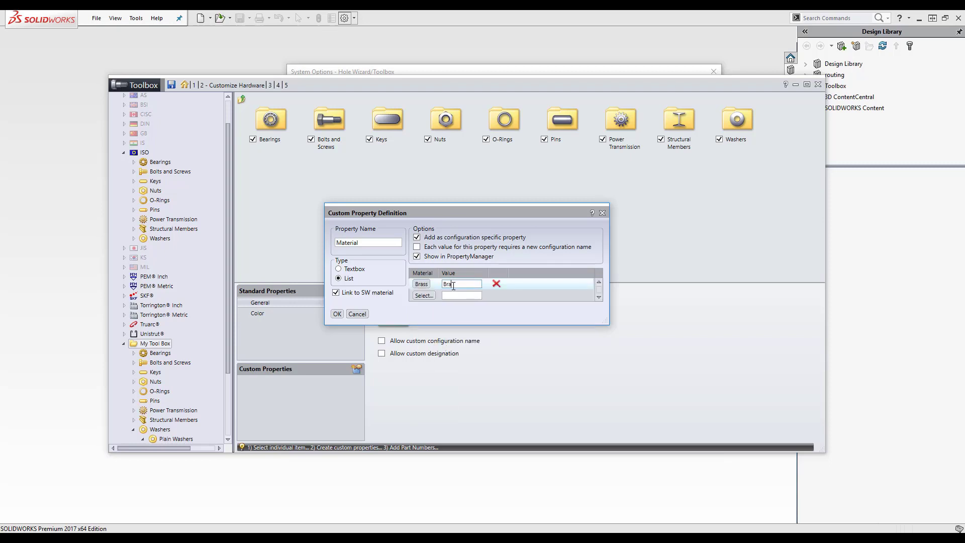
{"action": "type", "text": "ss"}
{"action": "left_click", "coordinate": [423, 296]}
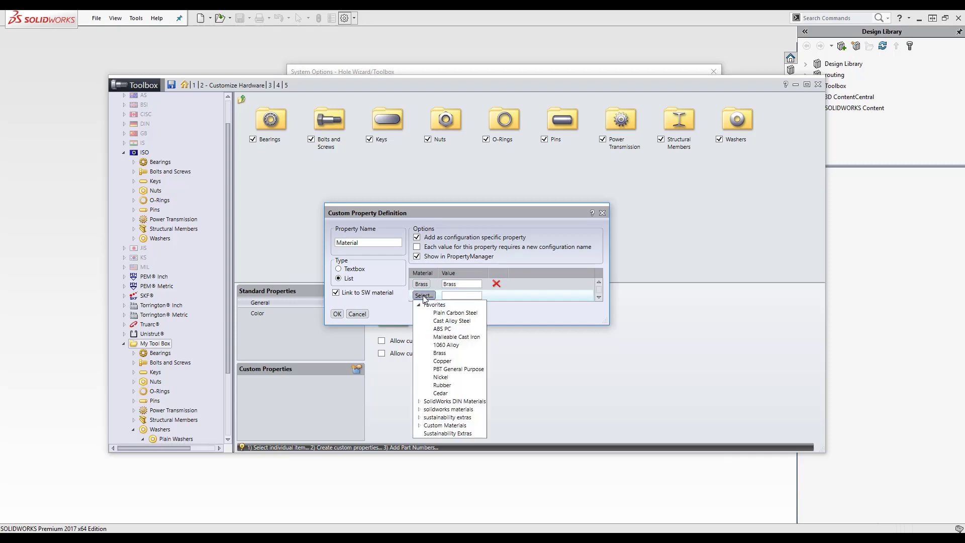
{"action": "left_click", "coordinate": [442, 361]}
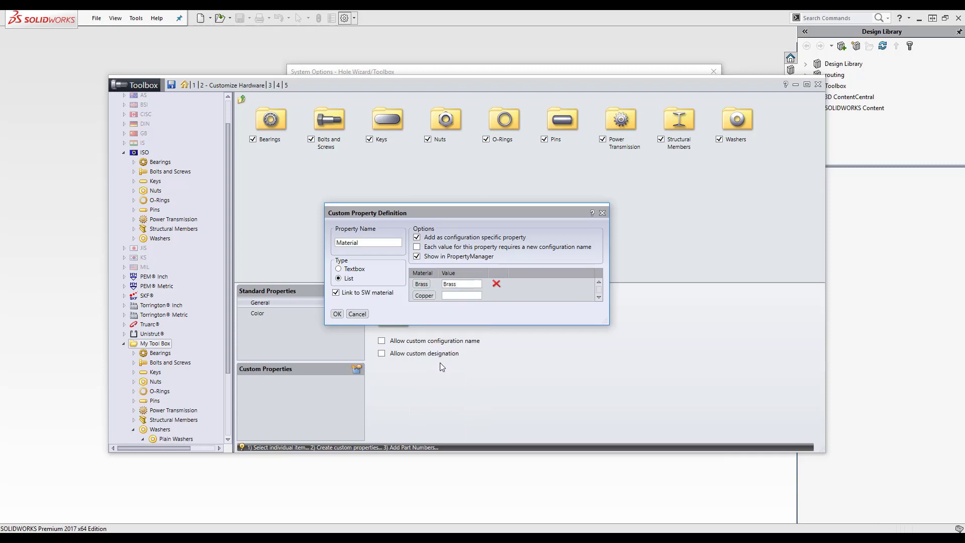
{"action": "left_click", "coordinate": [451, 295]}
{"action": "type", "text": "Copper"}
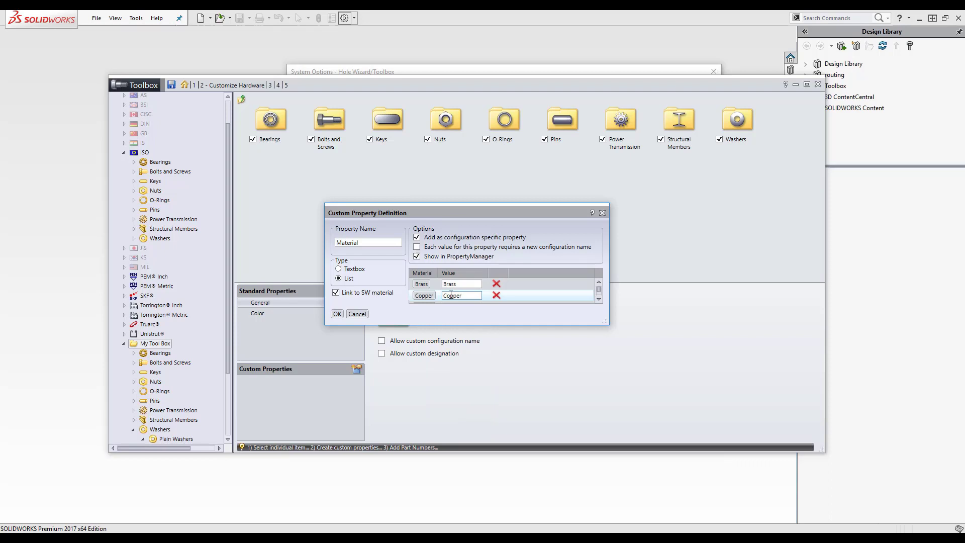
Step: Confirm the Material property and show the Square Neck Bolt Large Head ISO 8677 configuration table
{"action": "left_click", "coordinate": [338, 313]}
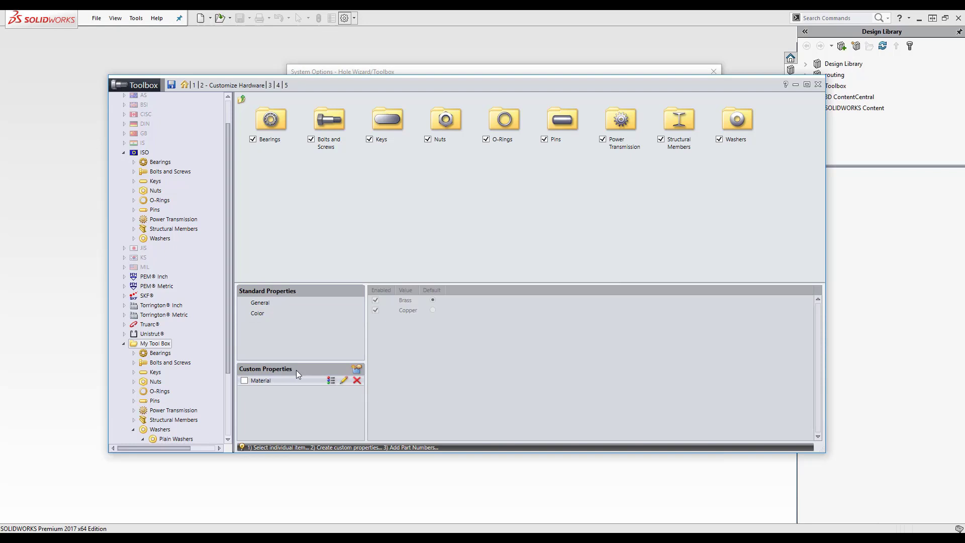
{"action": "double_click", "coordinate": [332, 126]}
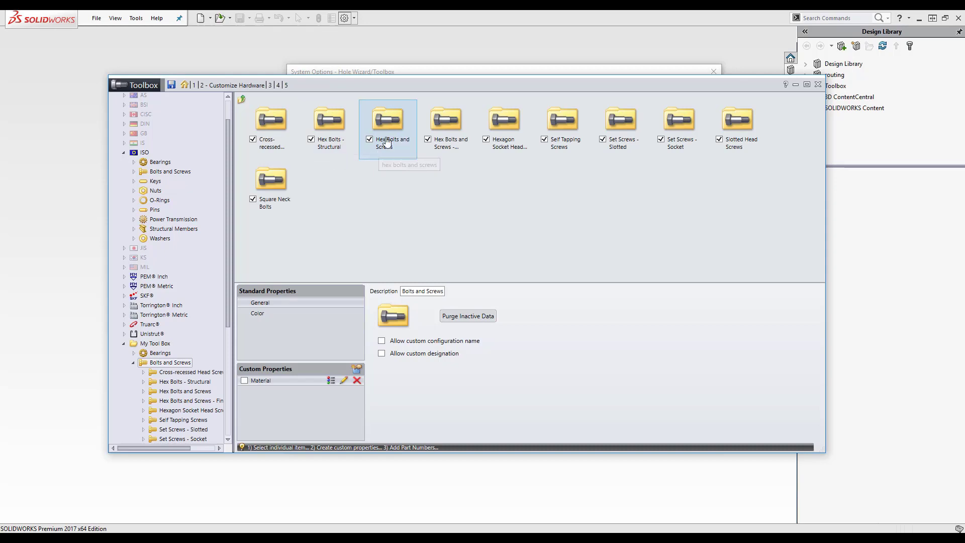
{"action": "double_click", "coordinate": [270, 180]}
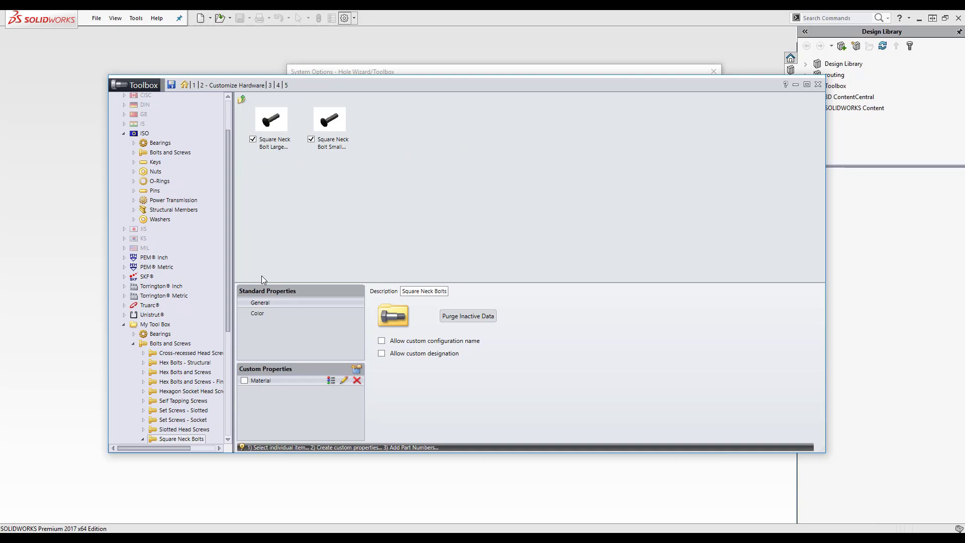
{"action": "double_click", "coordinate": [284, 138]}
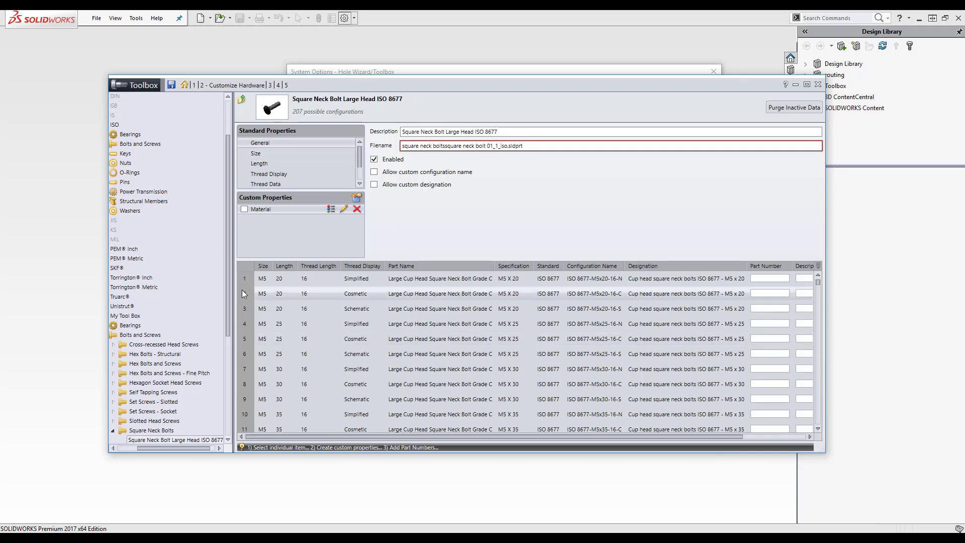
Step: Enable the Material property for My Tool Box's Bolts and Screws and open Square Neck Bolts
{"action": "left_click", "coordinate": [140, 335]}
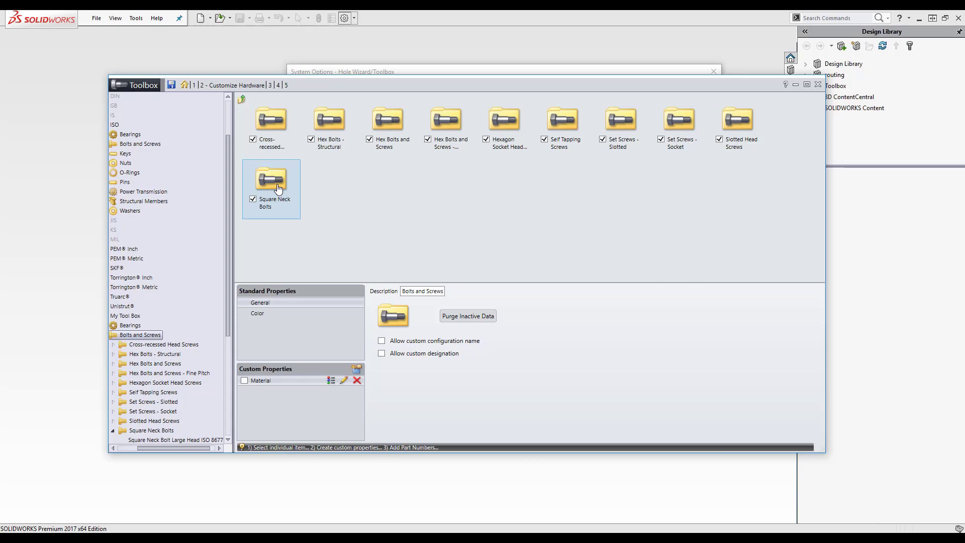
{"action": "left_click", "coordinate": [244, 381]}
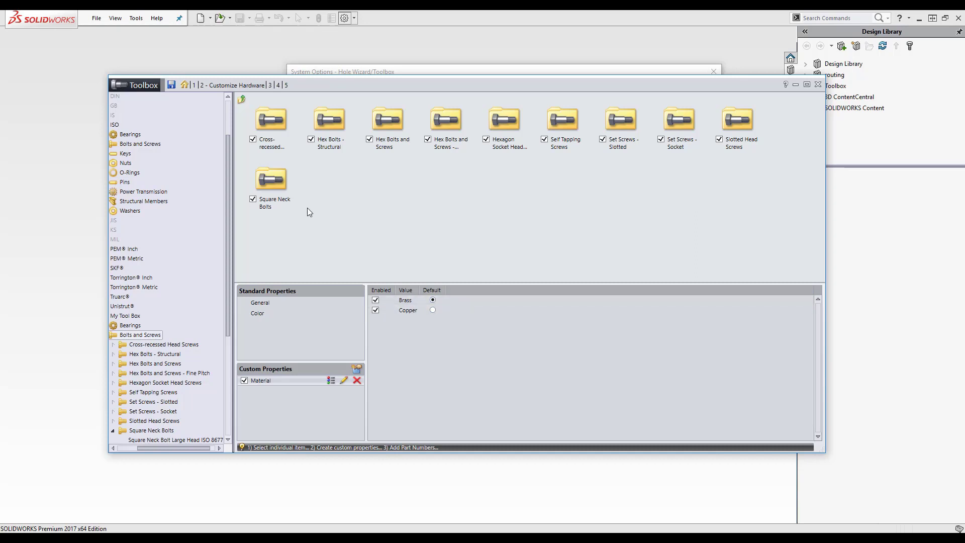
{"action": "double_click", "coordinate": [273, 183]}
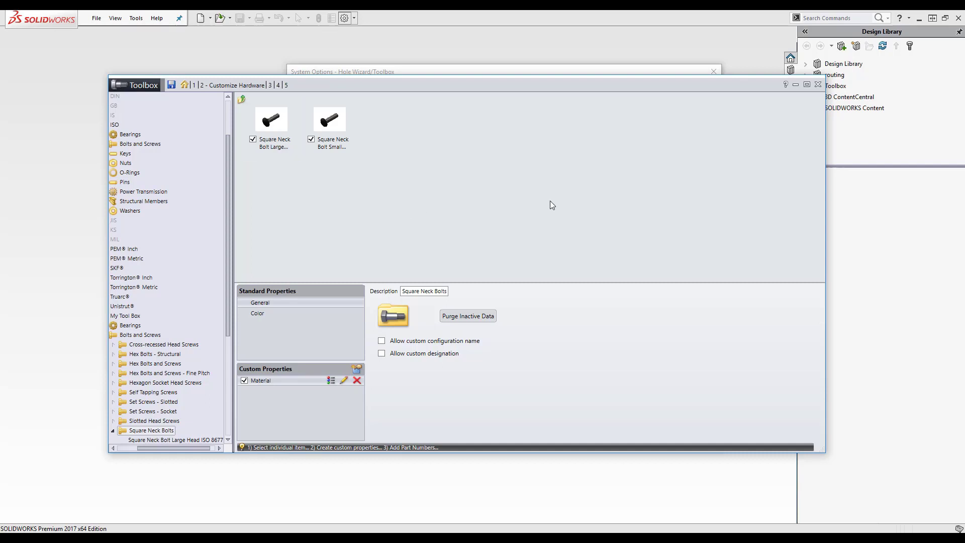
Step: Save the Toolbox setup, close System Options, and browse Design Library to My Tool Box Square Neck Bolts
{"action": "left_click", "coordinate": [172, 88]}
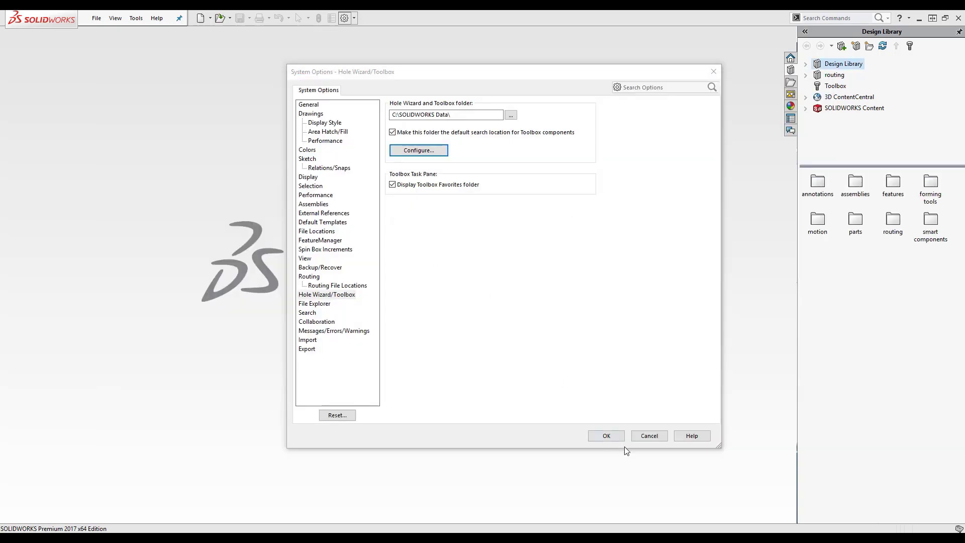
{"action": "left_click", "coordinate": [607, 436]}
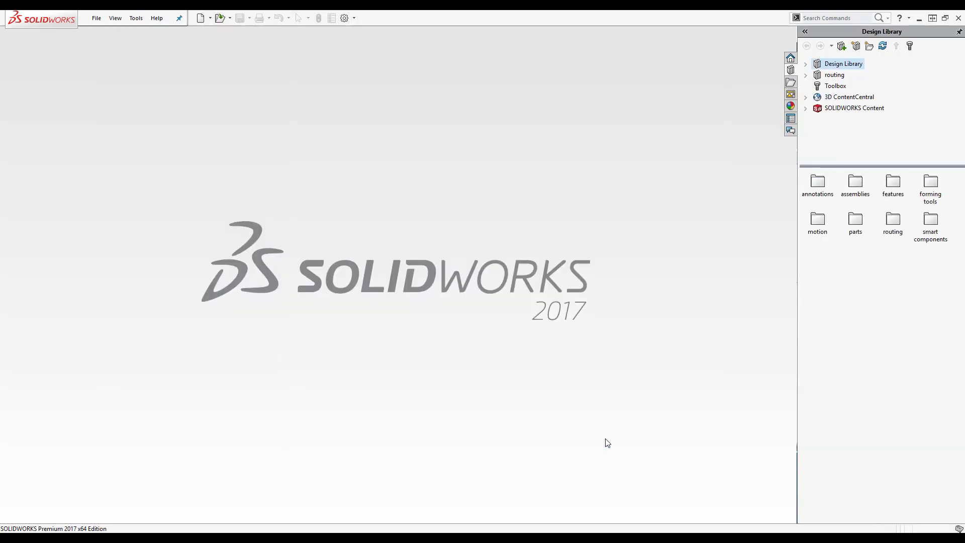
{"action": "left_click", "coordinate": [822, 87]}
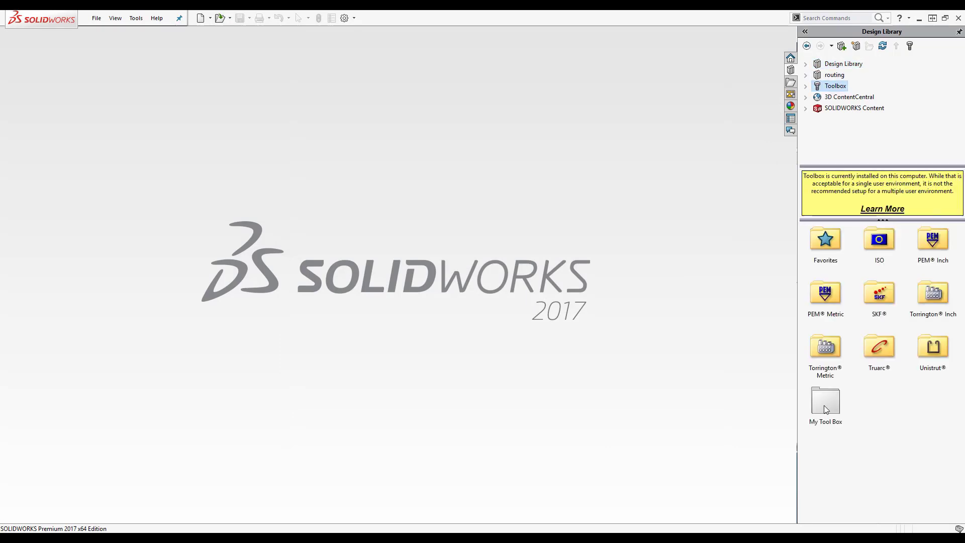
{"action": "double_click", "coordinate": [825, 406]}
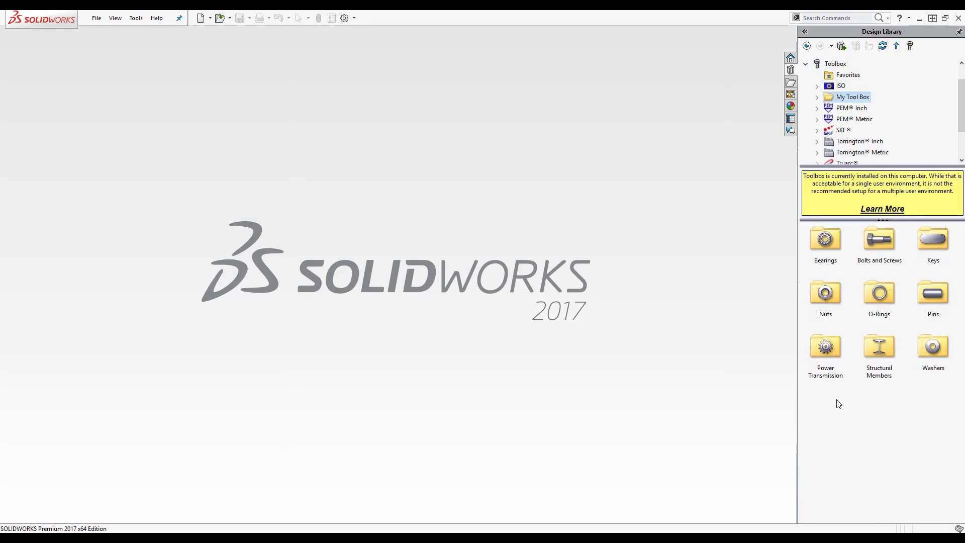
{"action": "double_click", "coordinate": [880, 240]}
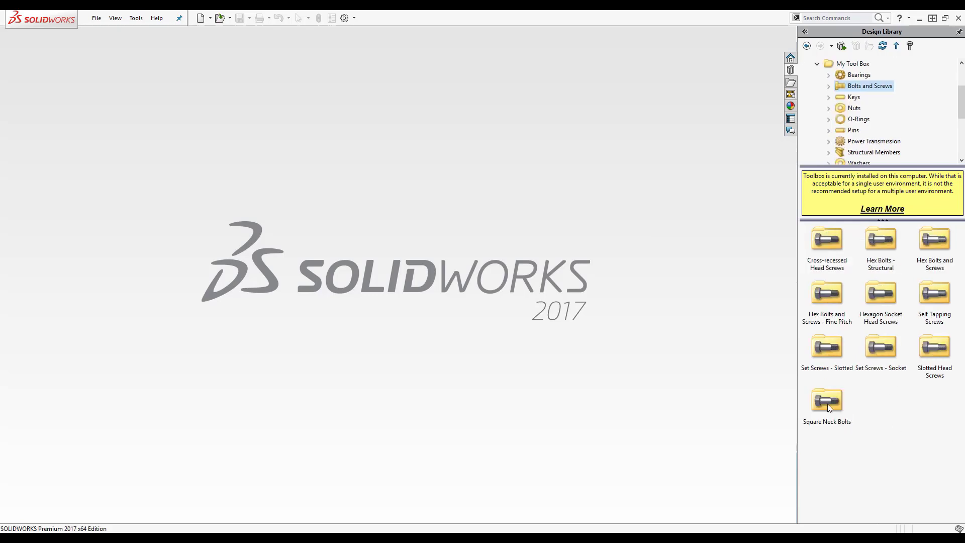
{"action": "double_click", "coordinate": [827, 403]}
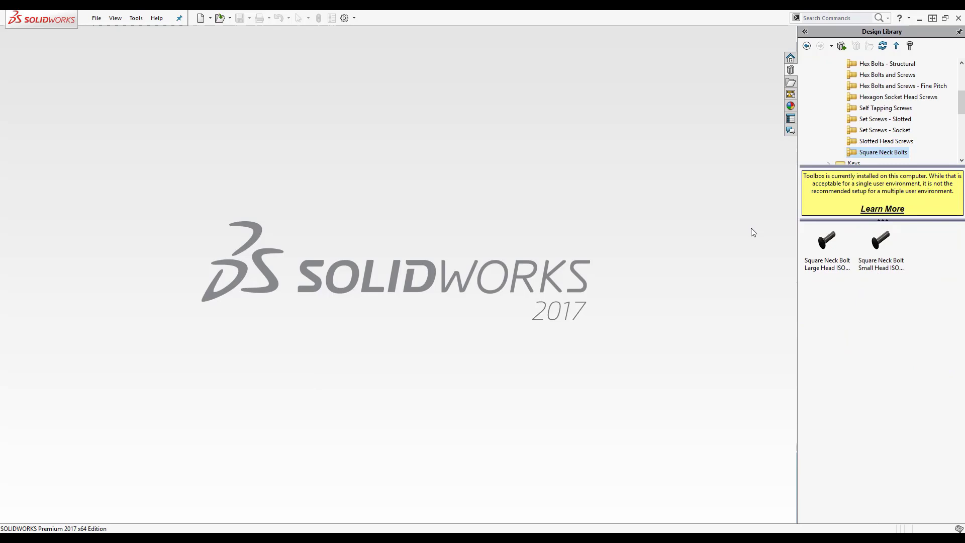
Step: Create a new Assembly_MM assembly and drag in the Square Neck Bolt Large Head
{"action": "left_click", "coordinate": [201, 18]}
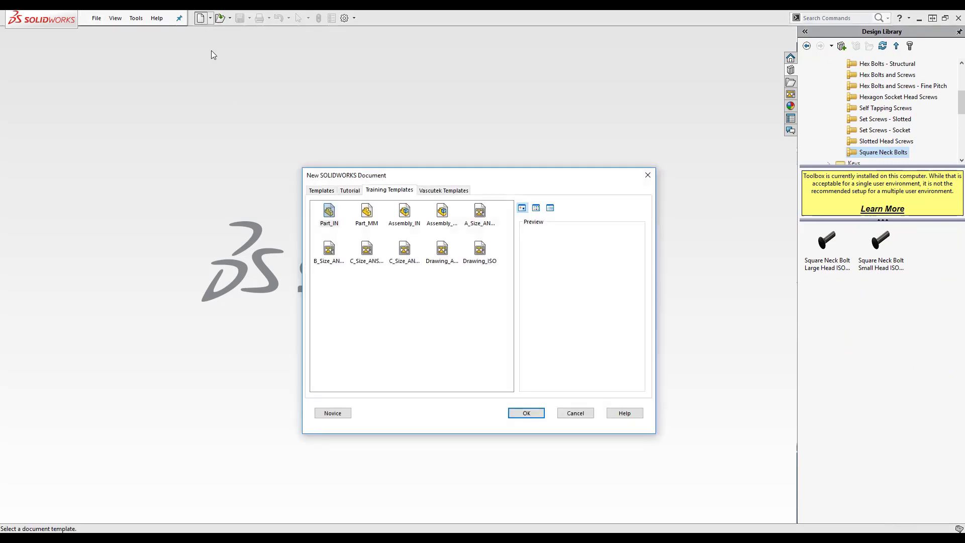
{"action": "left_click", "coordinate": [401, 217]}
{"action": "left_click", "coordinate": [444, 223]}
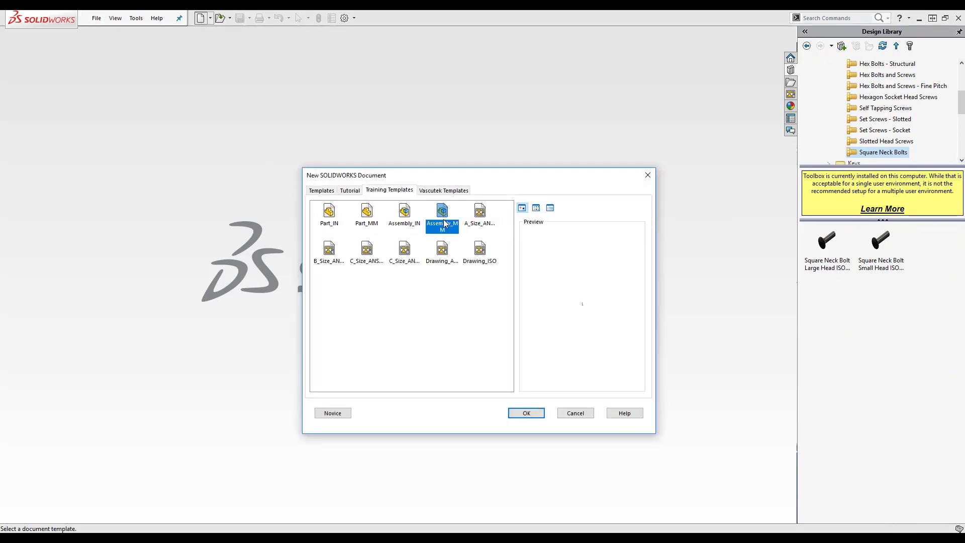
{"action": "left_click", "coordinate": [527, 409]}
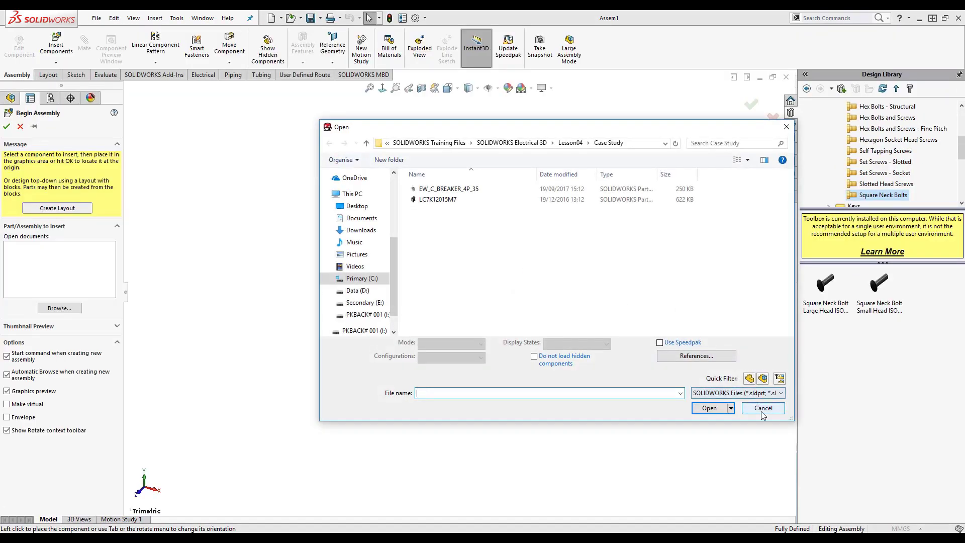
{"action": "left_click", "coordinate": [762, 411]}
{"action": "left_click_drag", "start_coordinate": [826, 284], "coordinate": [553, 344]}
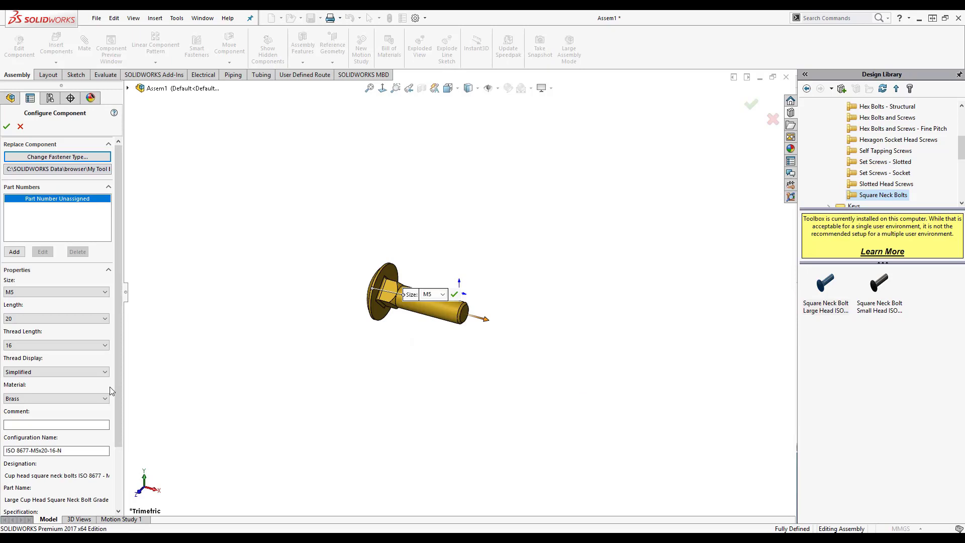
Step: Set the bolt's Material to Copper and place two instances in Assem1
{"action": "left_click", "coordinate": [23, 399]}
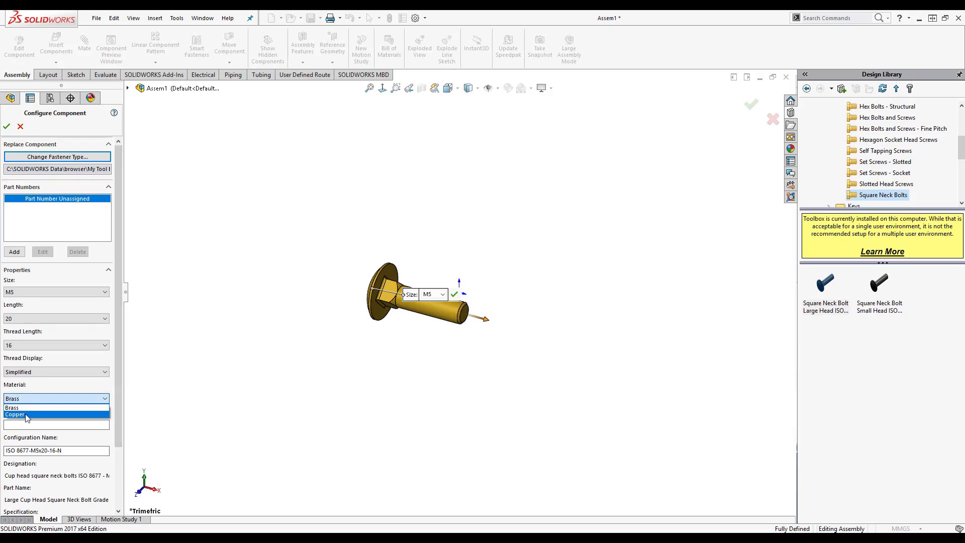
{"action": "left_click", "coordinate": [25, 416]}
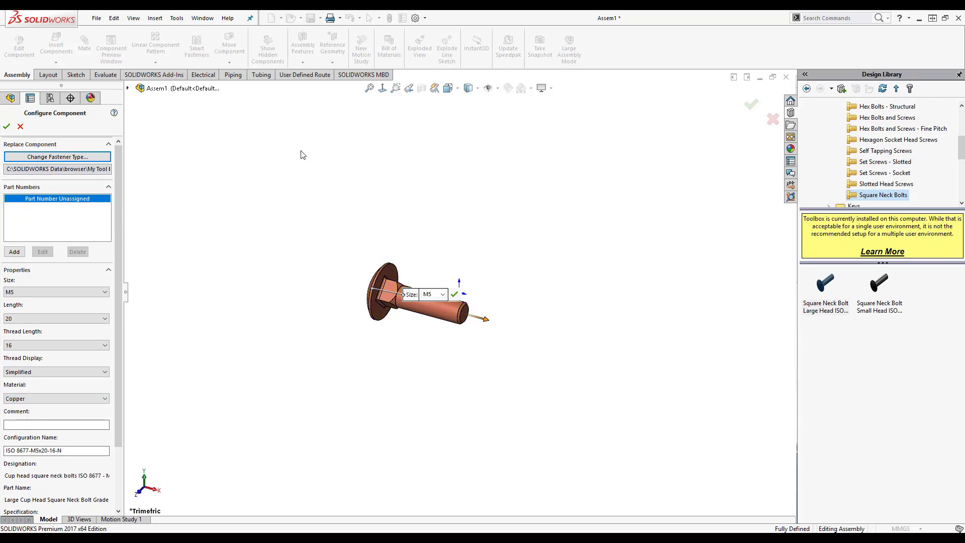
{"action": "left_click", "coordinate": [6, 126]}
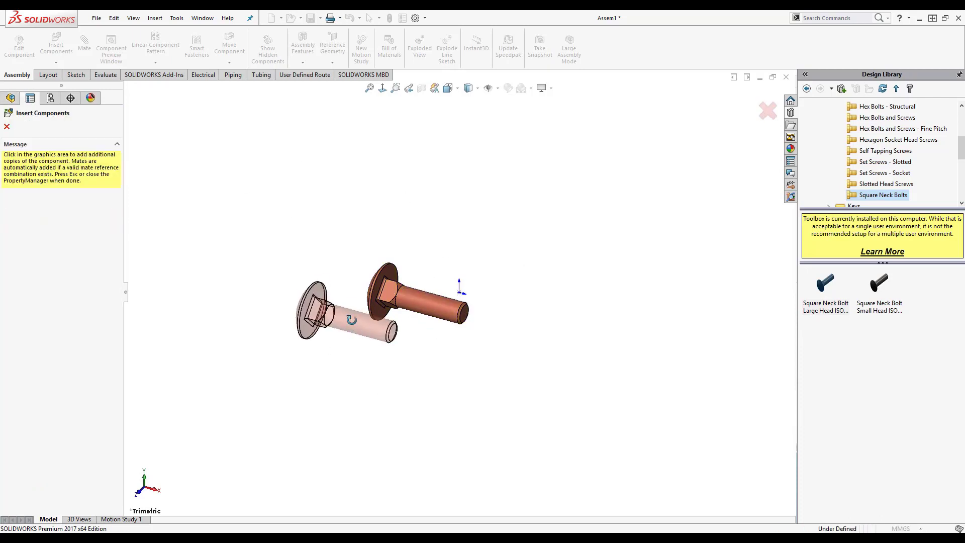
{"action": "middle_click_drag", "start_coordinate": [351, 320], "coordinate": [362, 345]}
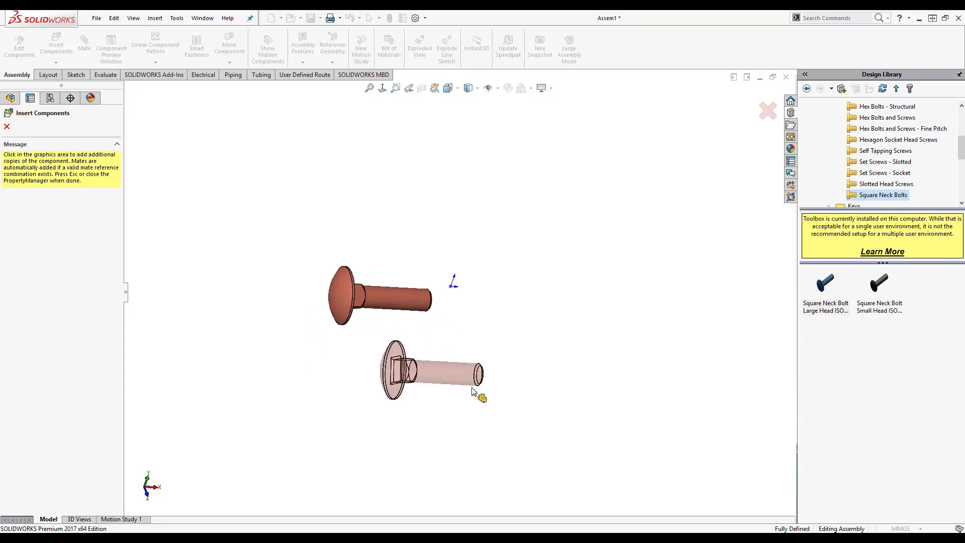
{"action": "left_click", "coordinate": [472, 372]}
{"action": "key", "text": "Escape"}
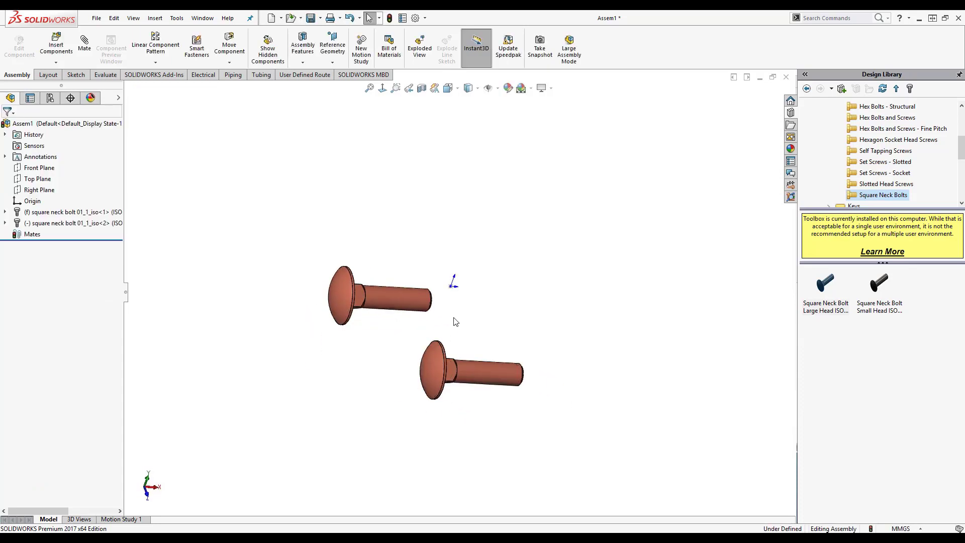
{"action": "middle_click_drag", "start_coordinate": [456, 322], "coordinate": [478, 335]}
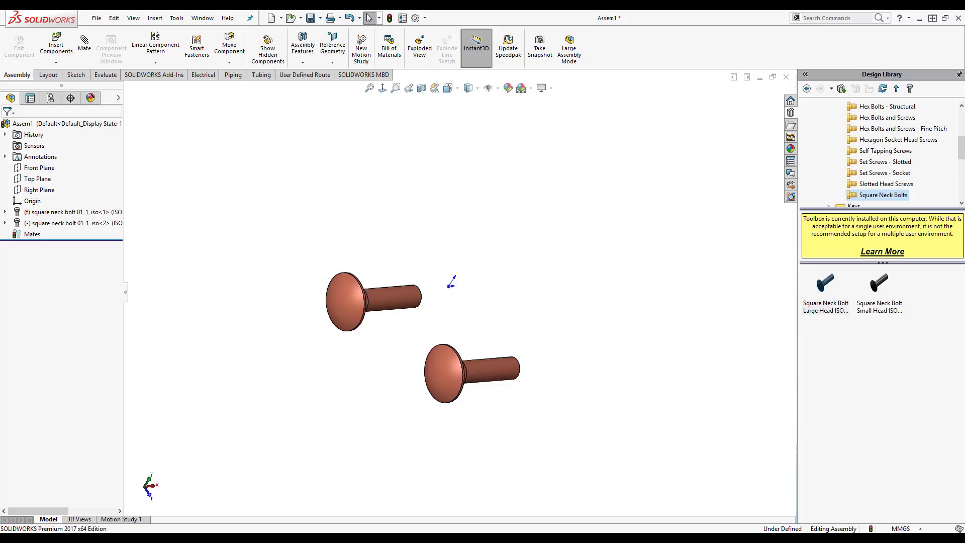